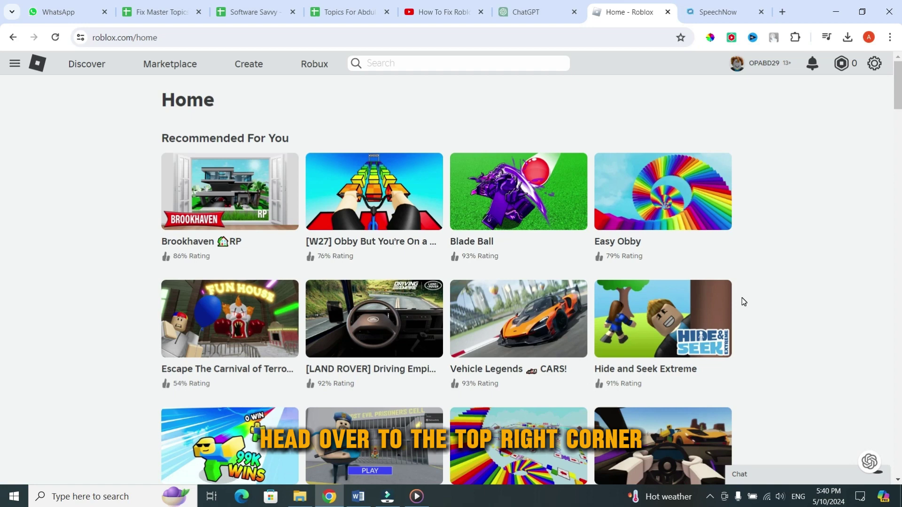
Go to the Roblox account Settings page through the gear-icon menu.
left_click(870, 71)
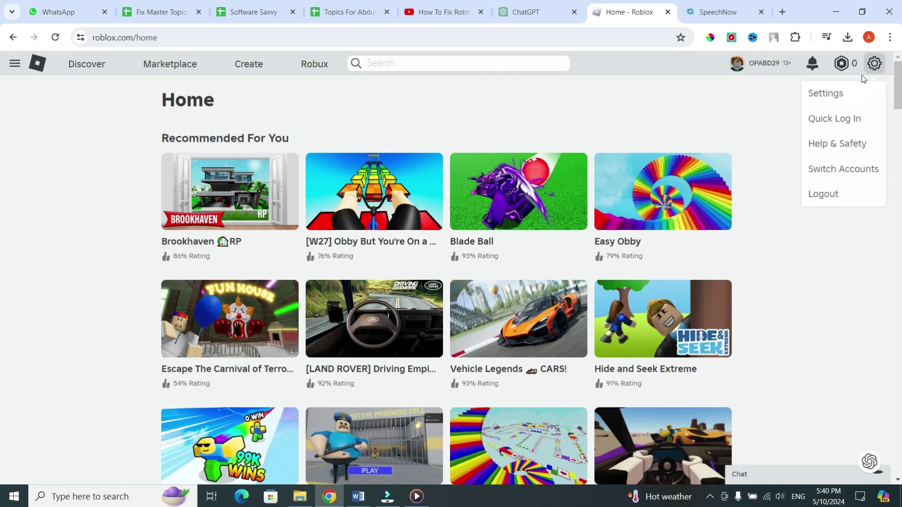
left_click(845, 95)
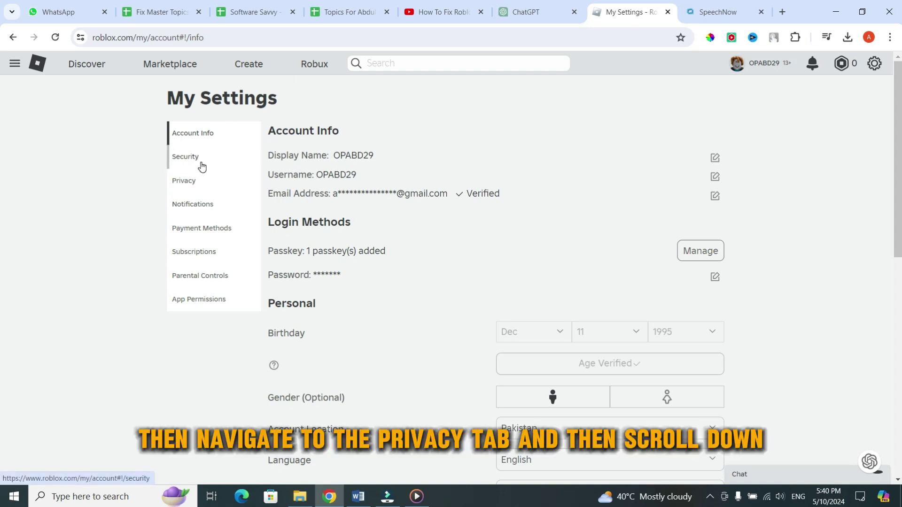
Show the Privacy settings, with voice chat and camera toggles off under Microphone and Camera Input.
left_click(201, 182)
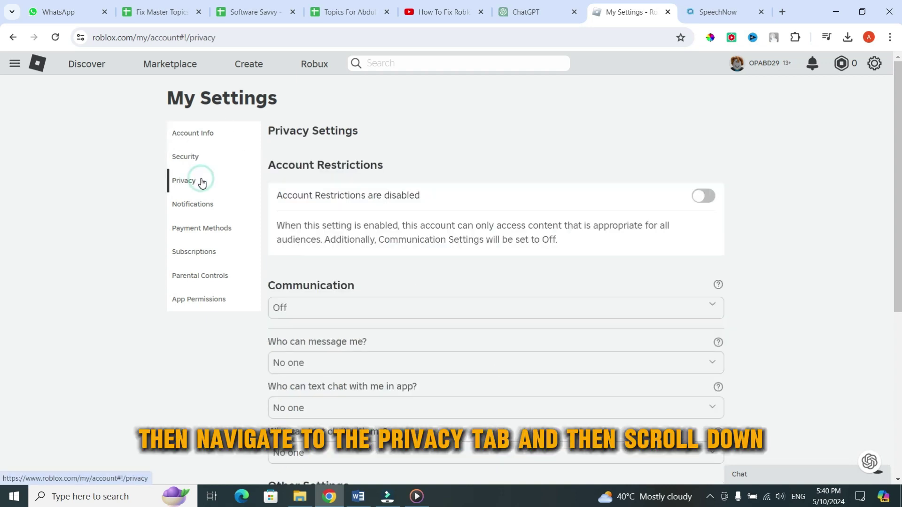
scroll(422, 206, "down", 4)
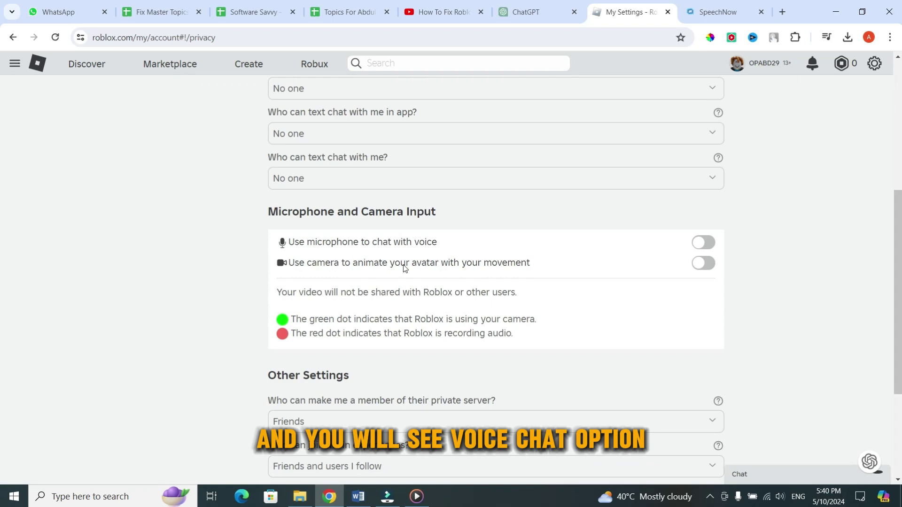